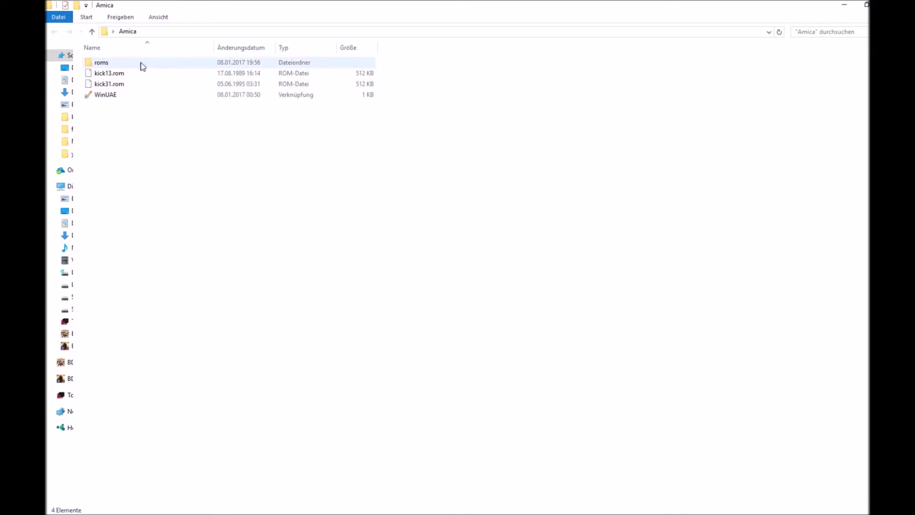
- Launch WinUAE from the Amica folder, dismiss the system ROM message and move the properties window toward the middle of the screen
{"action": "double_click", "coordinate": [104, 96]}
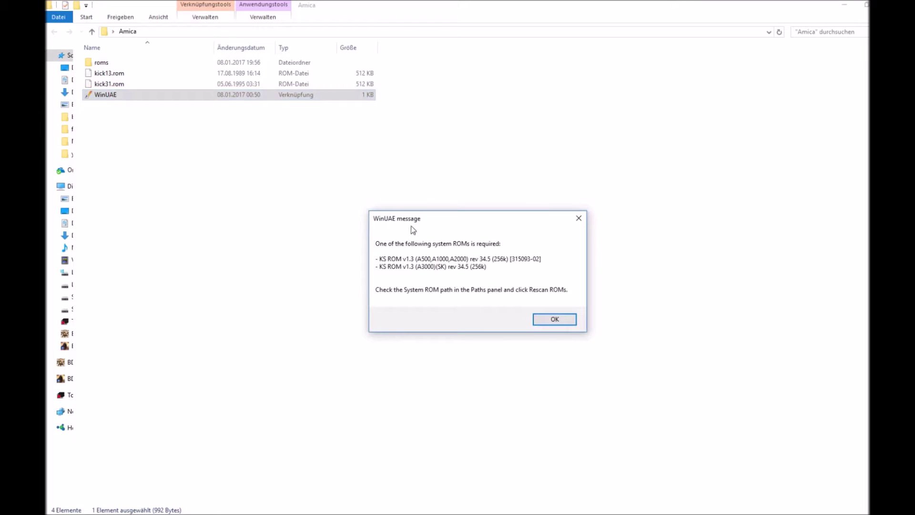
{"action": "left_click", "coordinate": [559, 322]}
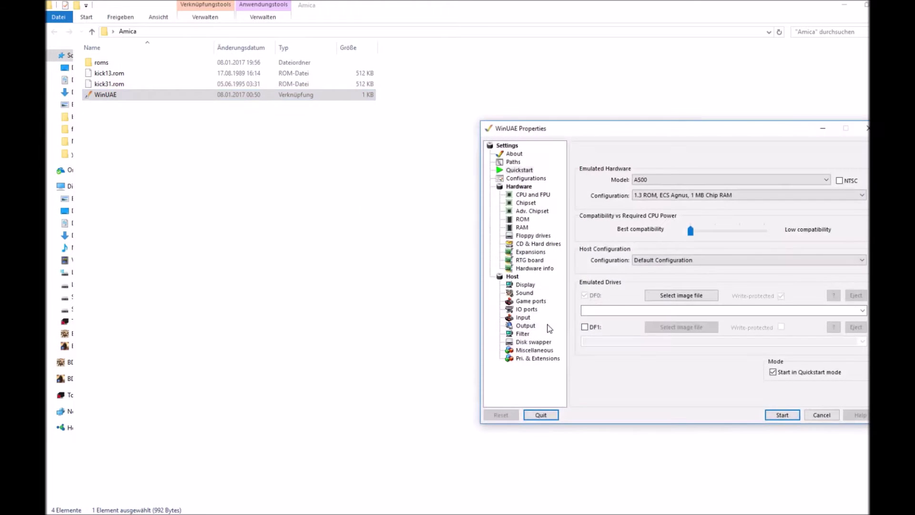
{"action": "left_click_drag", "start_coordinate": [681, 127], "coordinate": [461, 87]}
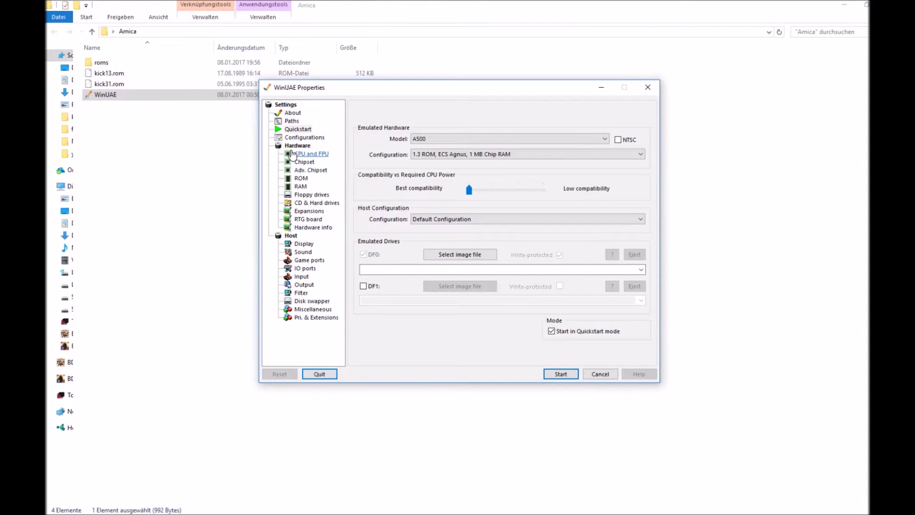
- Review the About, Paths, Quickstart, Configurations and Hardware pages, ending with the CPU and FPU settings
{"action": "left_click", "coordinate": [289, 114]}
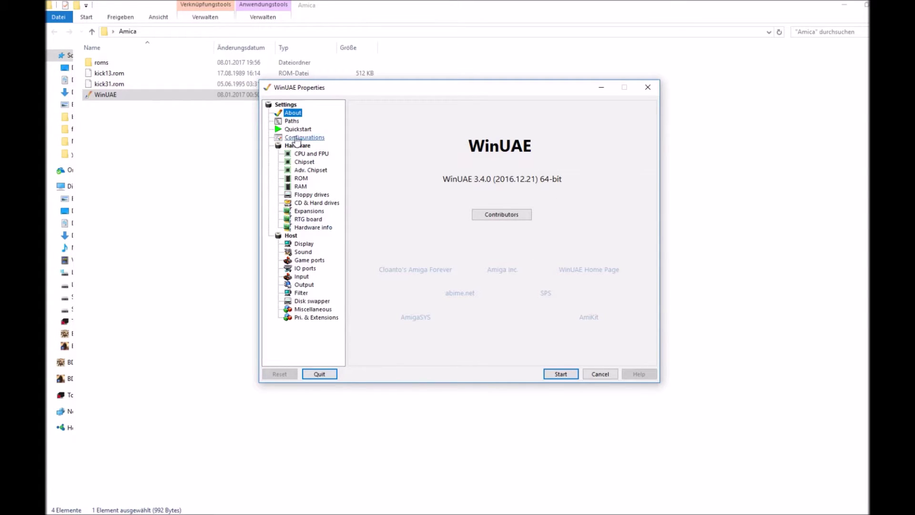
{"action": "left_click", "coordinate": [291, 122]}
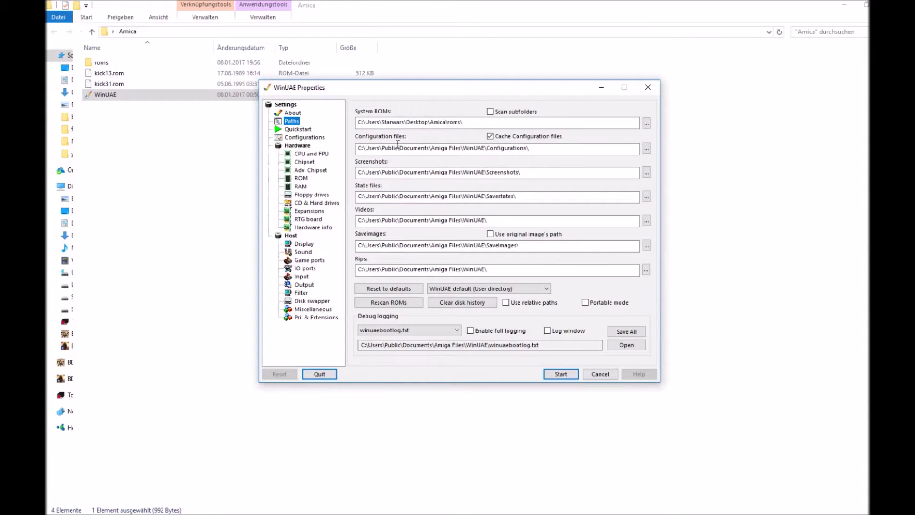
{"action": "left_click", "coordinate": [296, 133]}
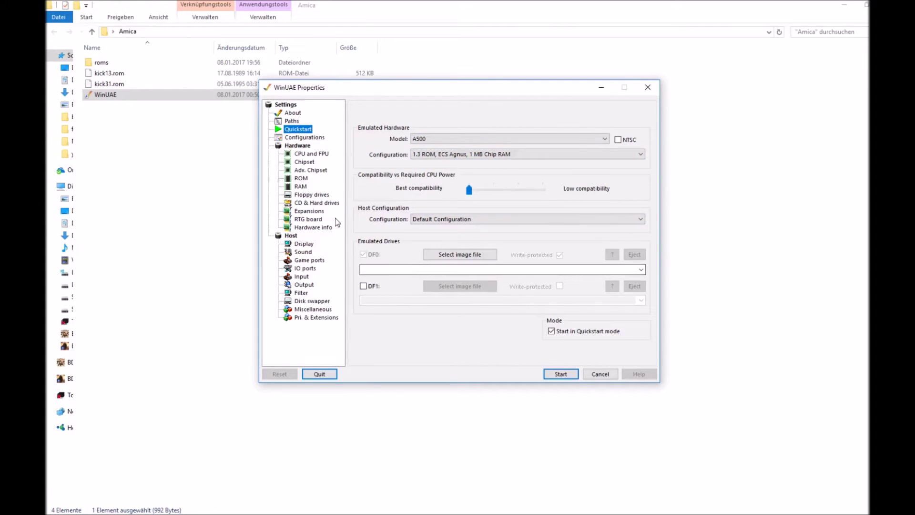
{"action": "left_click", "coordinate": [300, 138]}
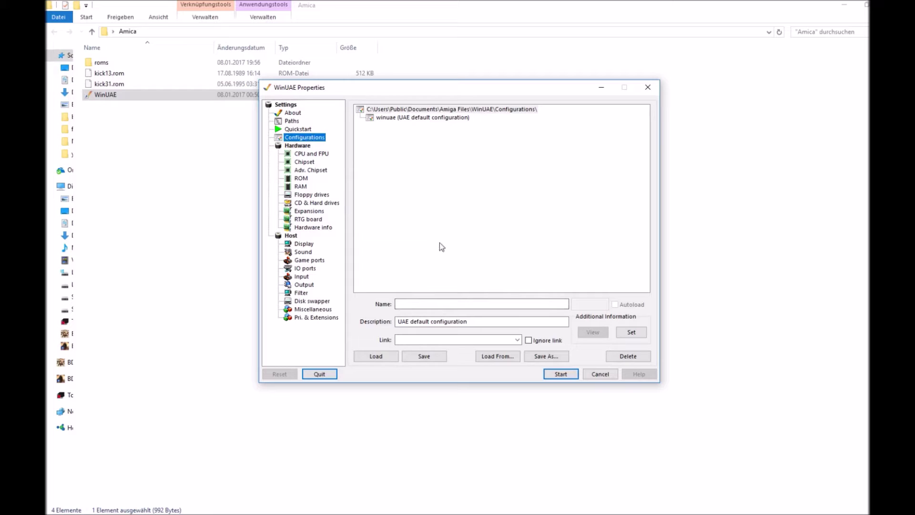
{"action": "left_click", "coordinate": [296, 146]}
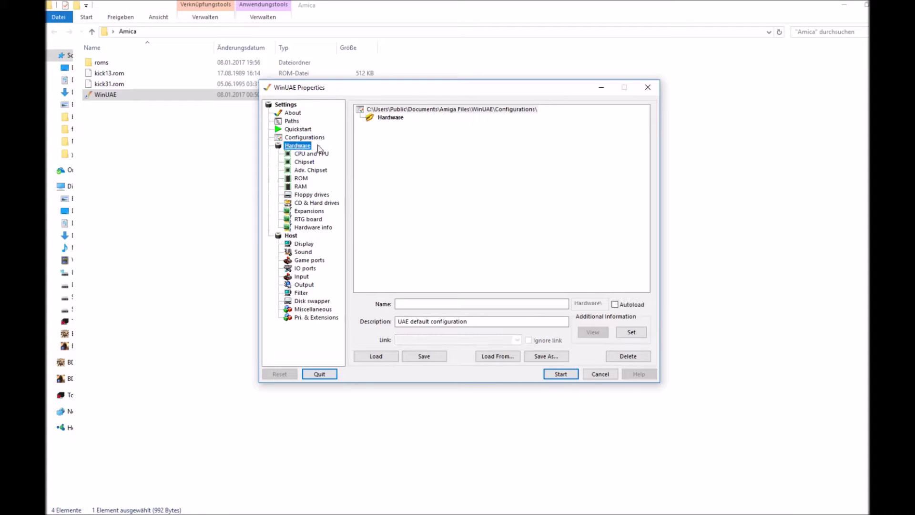
{"action": "left_click", "coordinate": [310, 154]}
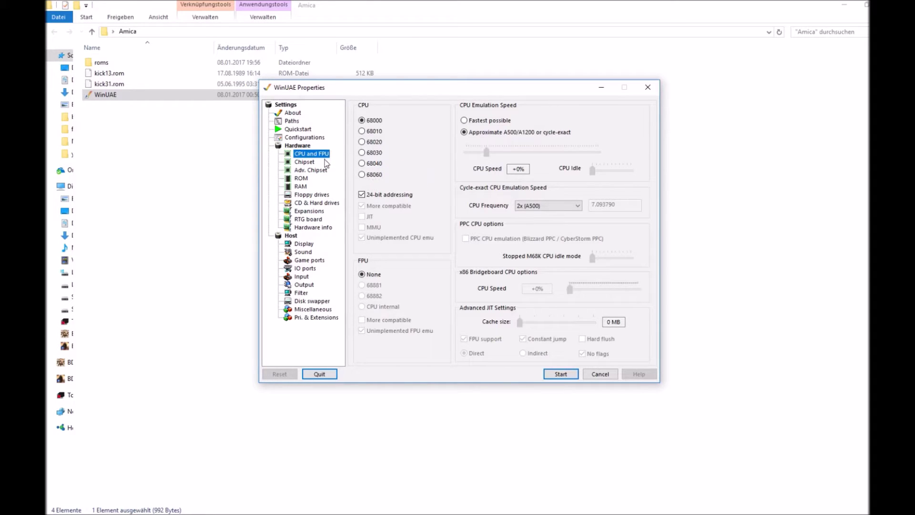
- Examine the Chipset settings with the available Chipset Extra models, and the advanced chipset settings
{"action": "left_click", "coordinate": [308, 163]}
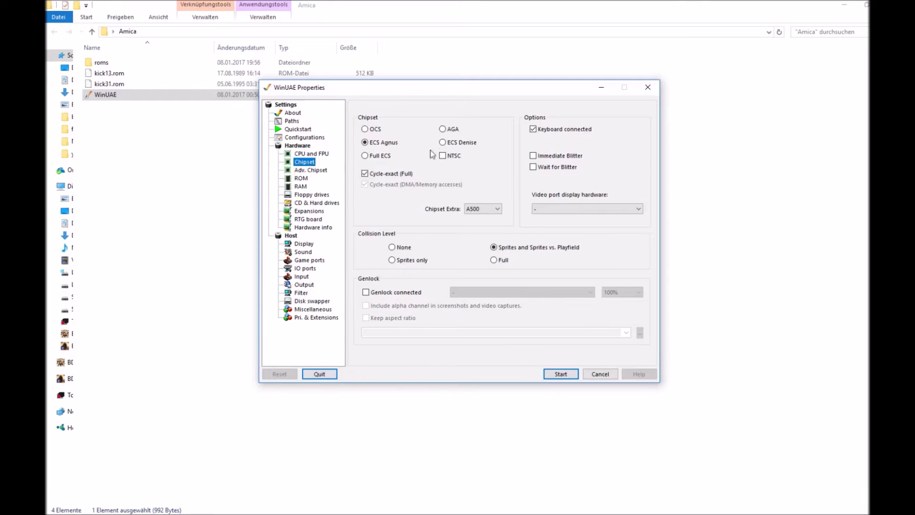
{"action": "left_click", "coordinate": [497, 209]}
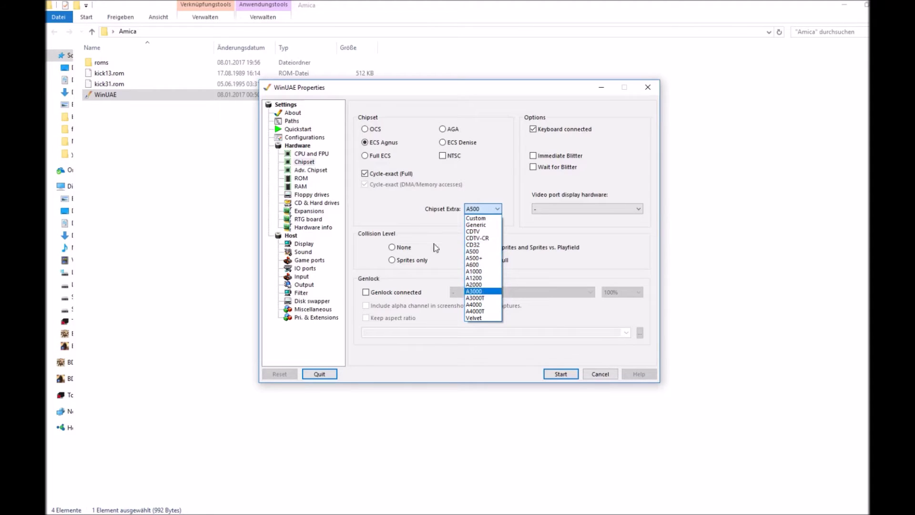
{"action": "left_click", "coordinate": [399, 206]}
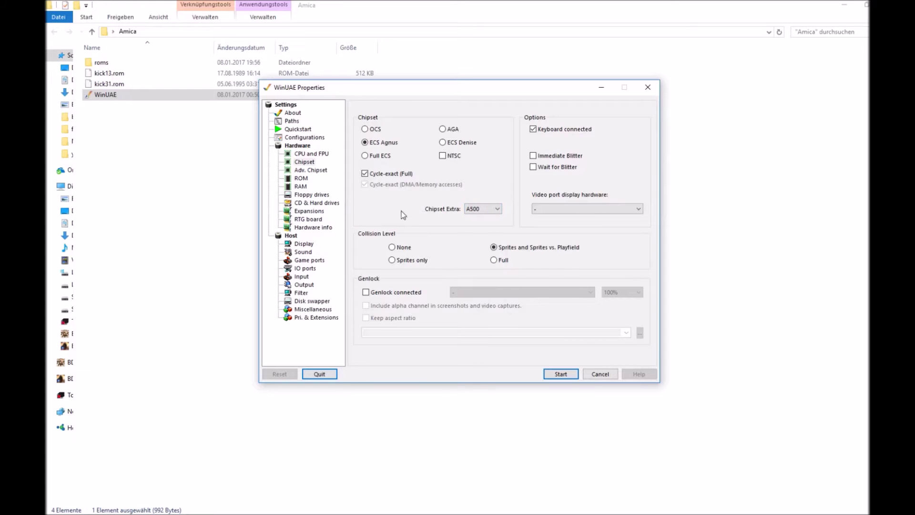
{"action": "left_click", "coordinate": [313, 171]}
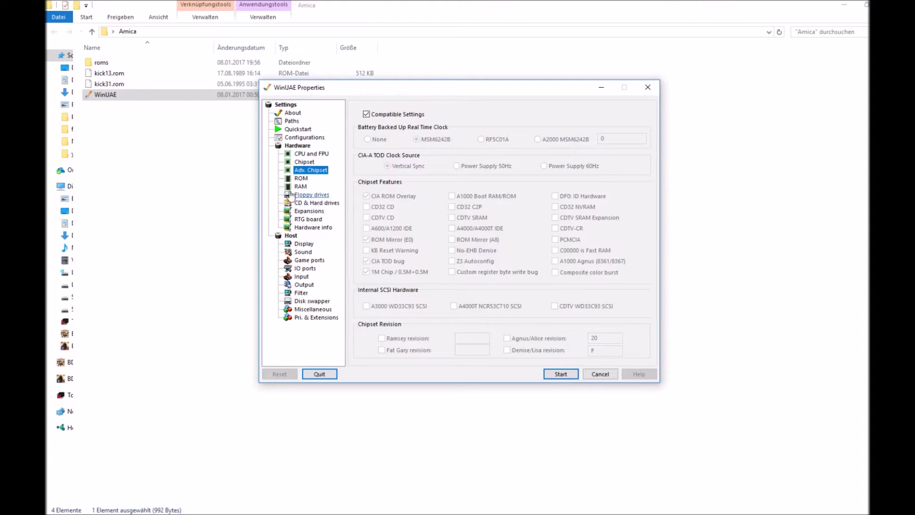
- Examine the system ROM settings and the RAM settings, including the Chip memory amount
{"action": "left_click", "coordinate": [301, 179]}
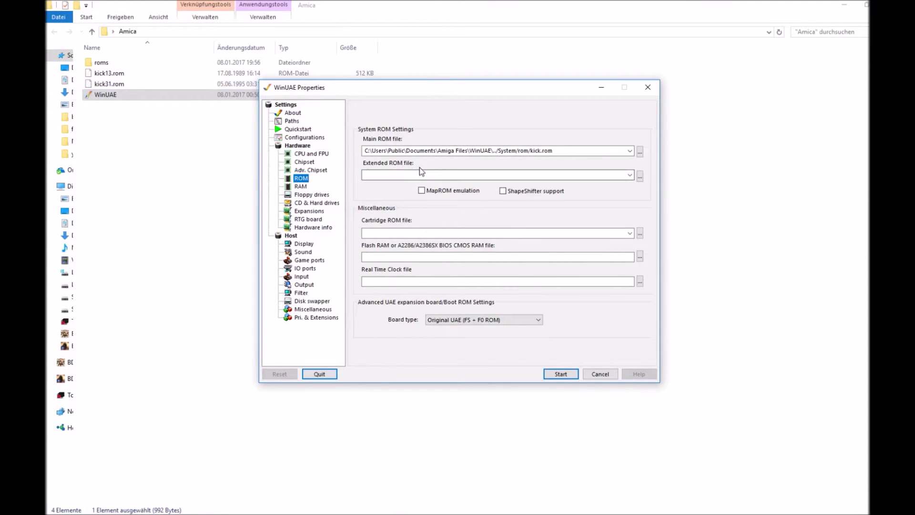
{"action": "left_click", "coordinate": [300, 186]}
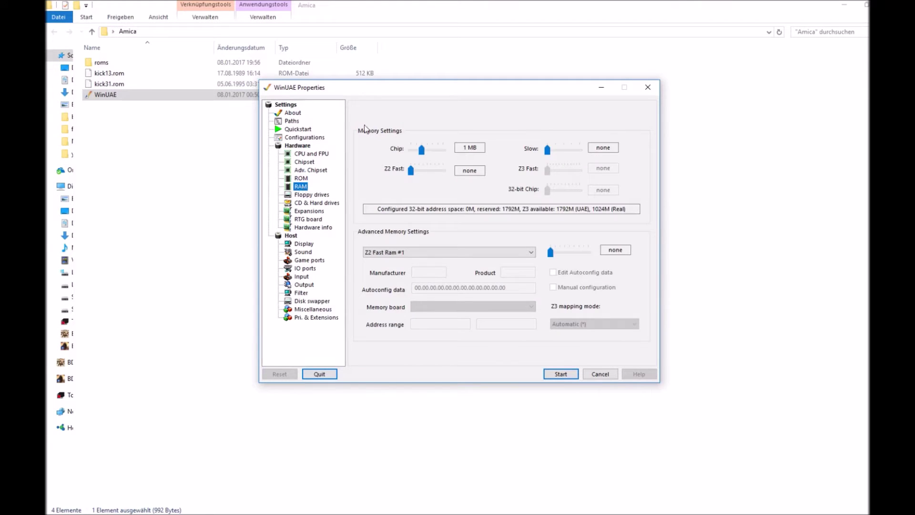
{"action": "left_click", "coordinate": [415, 151]}
{"action": "left_click_drag", "start_coordinate": [404, 150], "coordinate": [432, 151]}
- Review the floppy drive, CD and hard drive, and expansion settings, including the available expansion board categories
{"action": "left_click", "coordinate": [320, 196]}
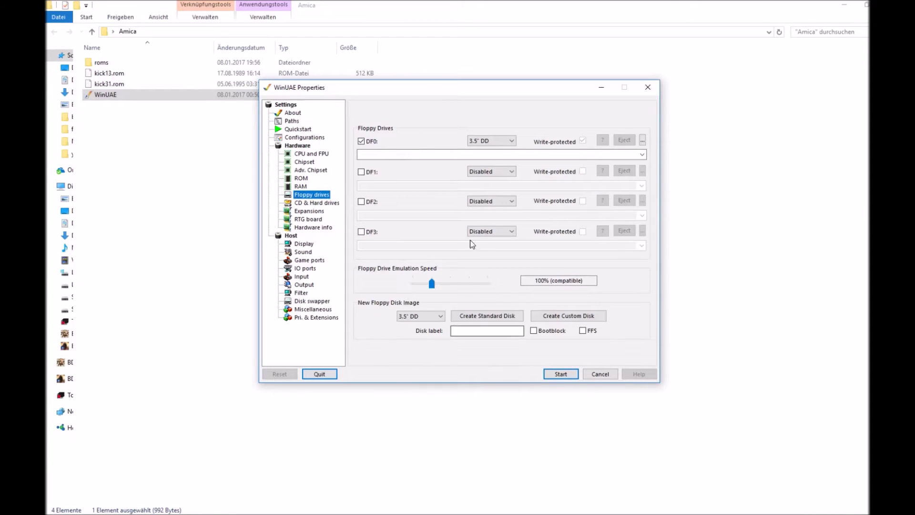
{"action": "left_click", "coordinate": [304, 204]}
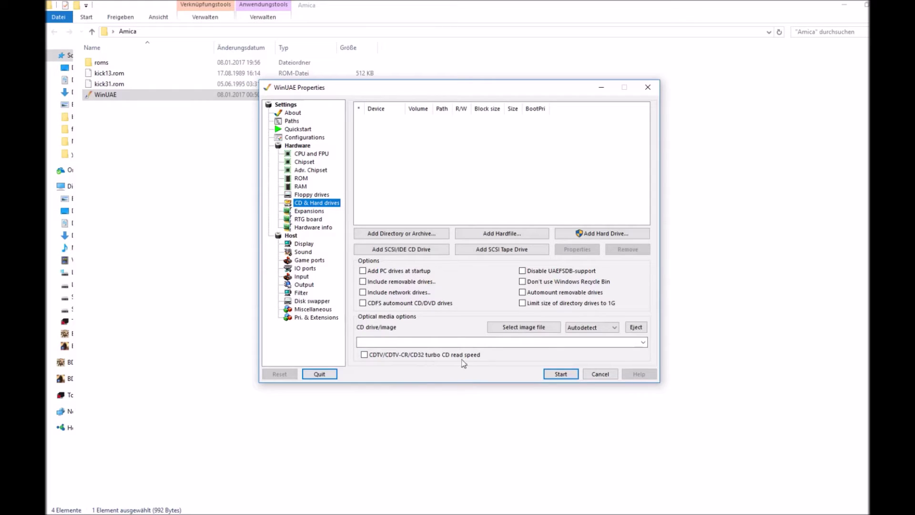
{"action": "left_click", "coordinate": [306, 214]}
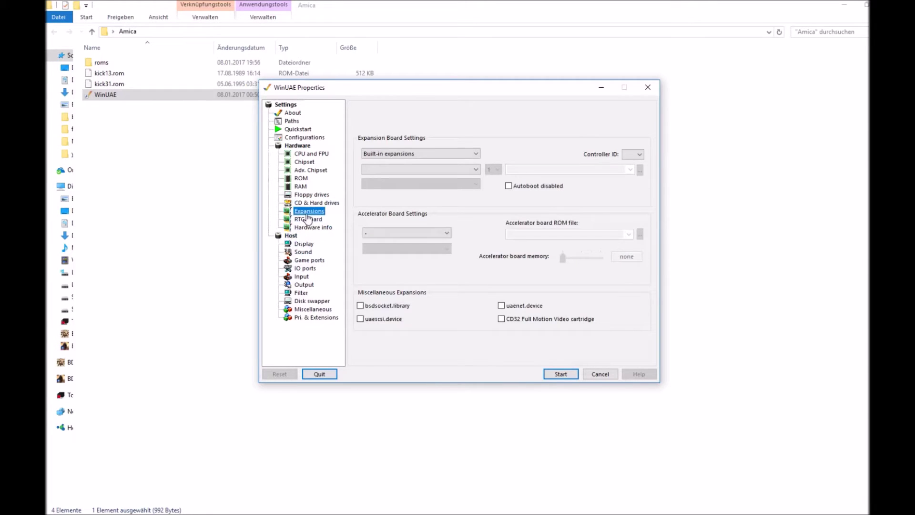
{"action": "left_click", "coordinate": [460, 154]}
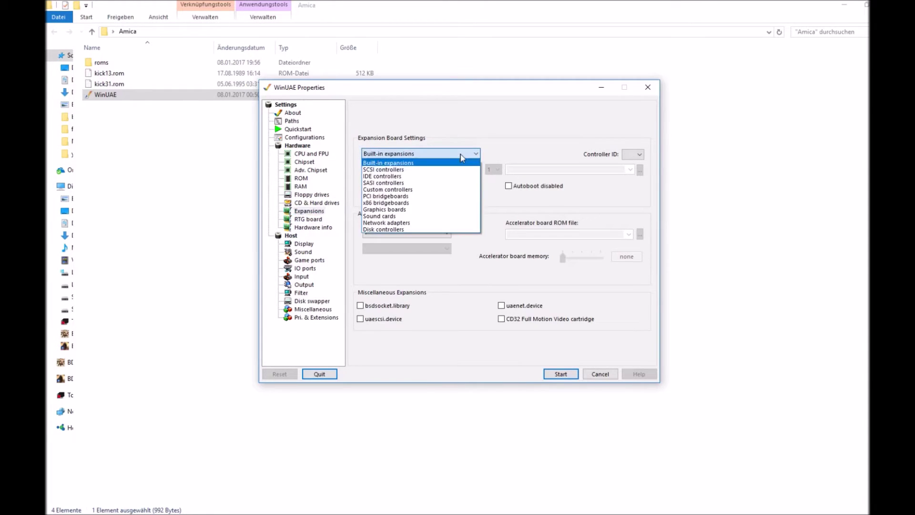
{"action": "left_click", "coordinate": [461, 156]}
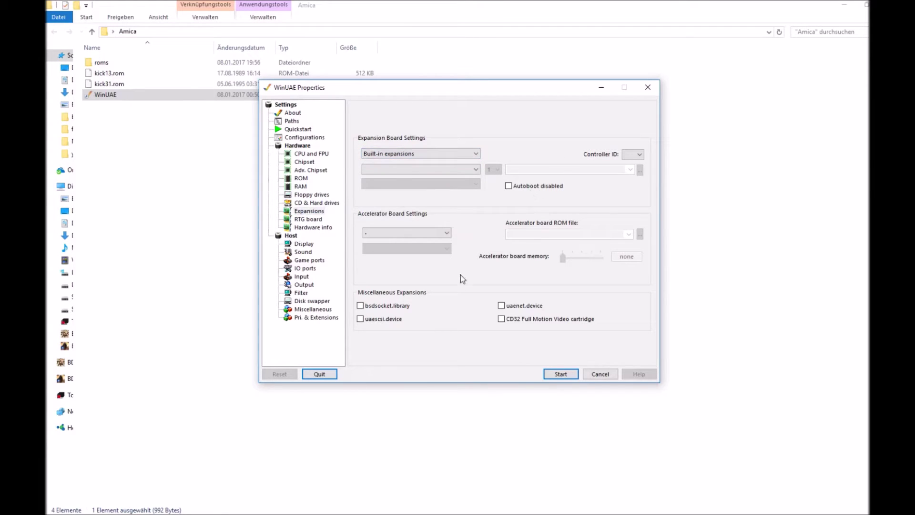
- Review the RTG board settings with the available graphics cards, and the hardware info
{"action": "left_click", "coordinate": [308, 219]}
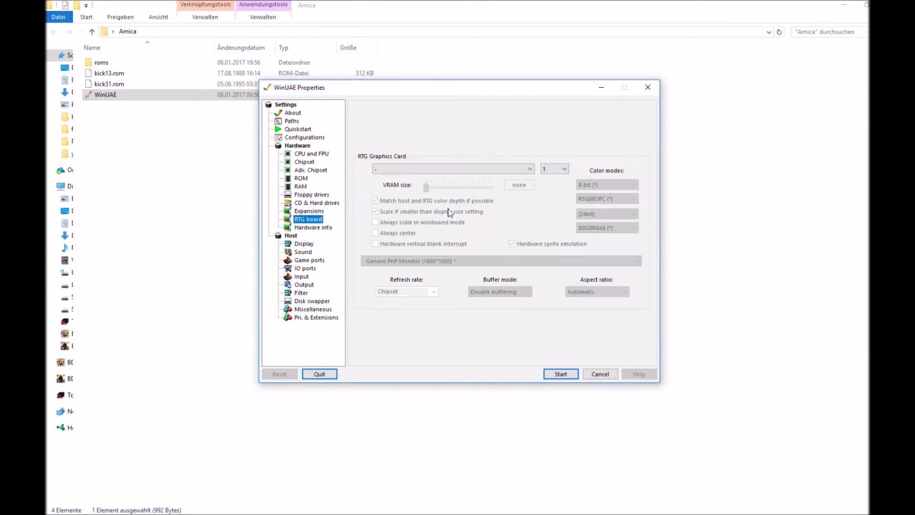
{"action": "left_click", "coordinate": [471, 170]}
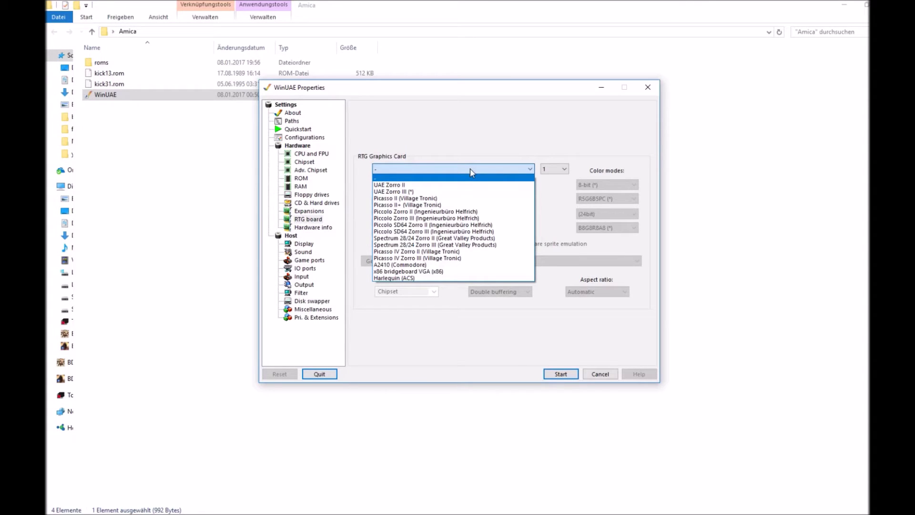
{"action": "left_click", "coordinate": [470, 168]}
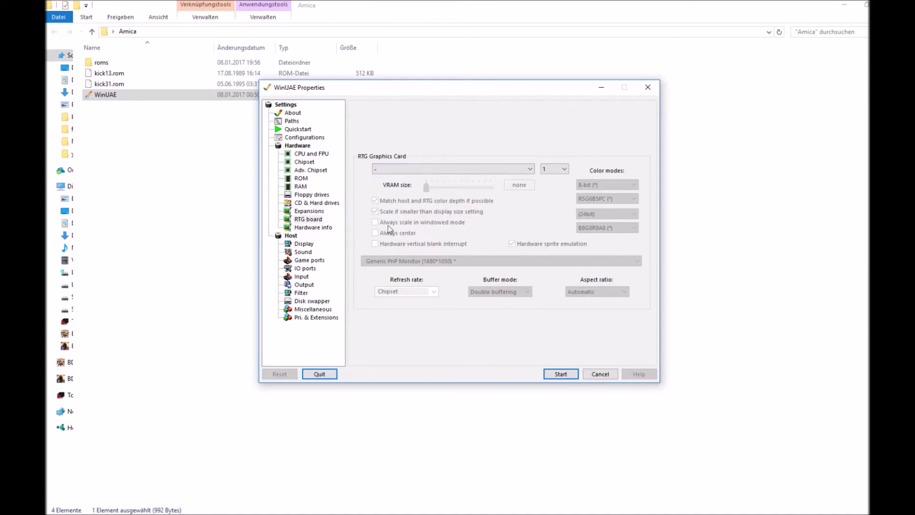
{"action": "left_click", "coordinate": [313, 228]}
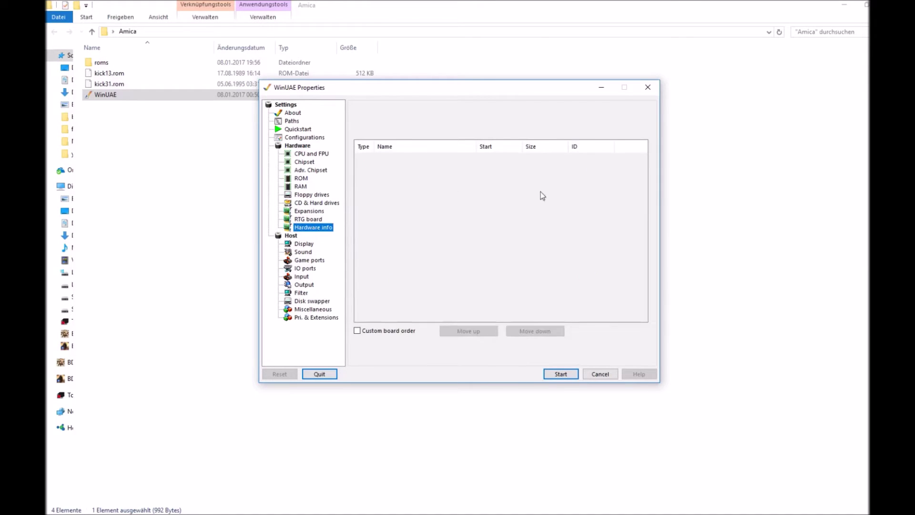
- In the Display settings, choose AMD Radeon (TM) R9 380 Series as the screen and set the fullscreen resolution to 1680x1050 at 32 bits
{"action": "left_click", "coordinate": [299, 245]}
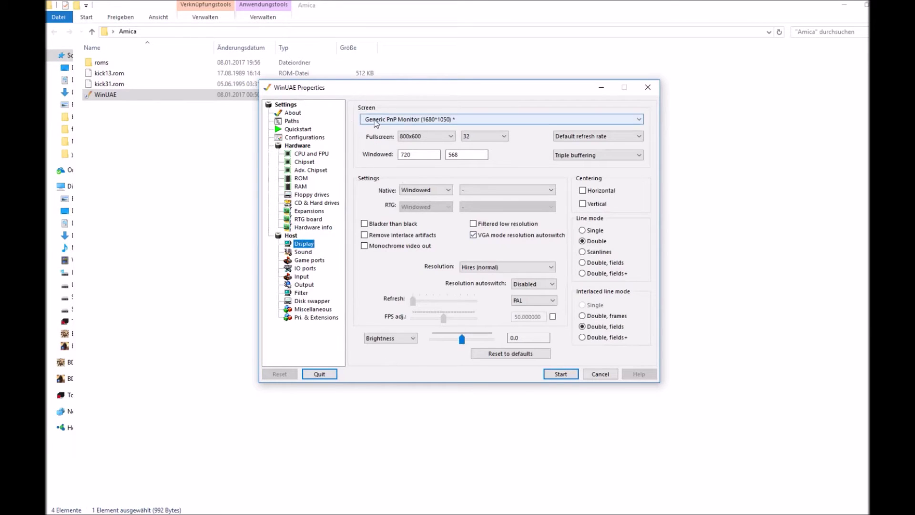
{"action": "left_click", "coordinate": [484, 120]}
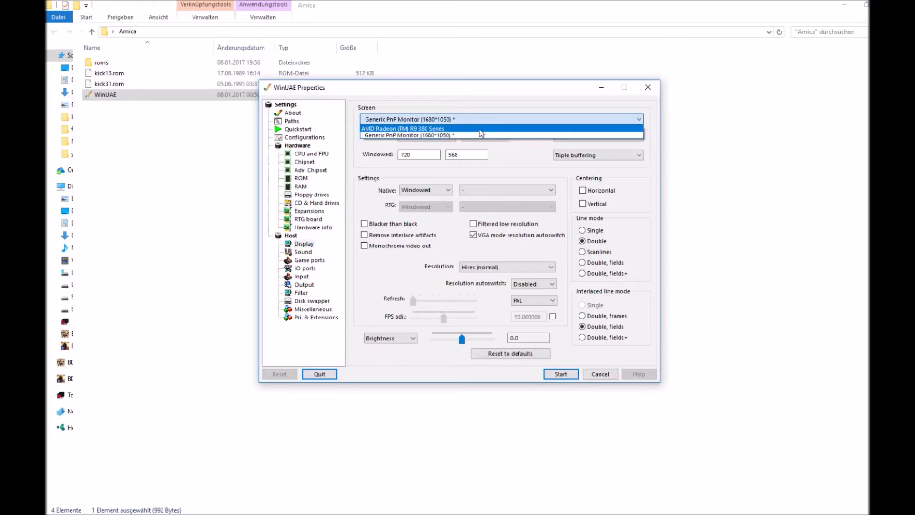
{"action": "left_click", "coordinate": [481, 129]}
{"action": "left_click", "coordinate": [441, 138]}
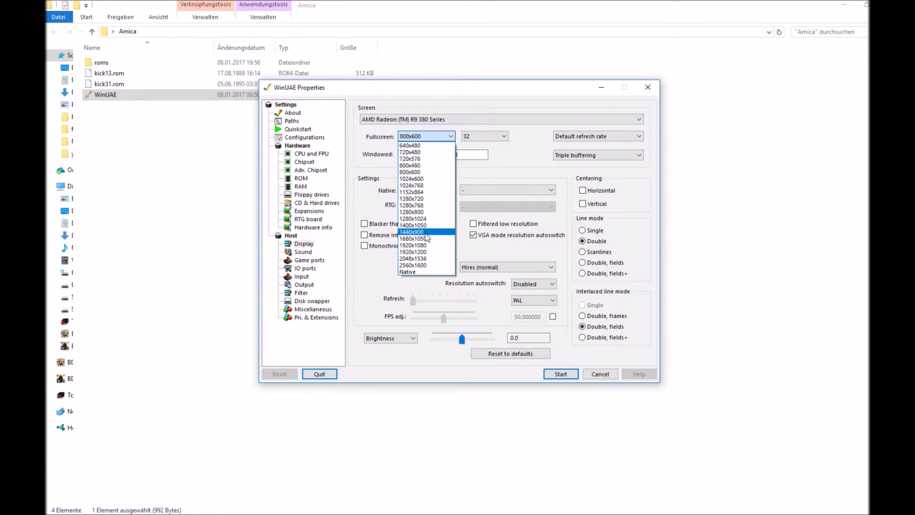
{"action": "left_click", "coordinate": [413, 238]}
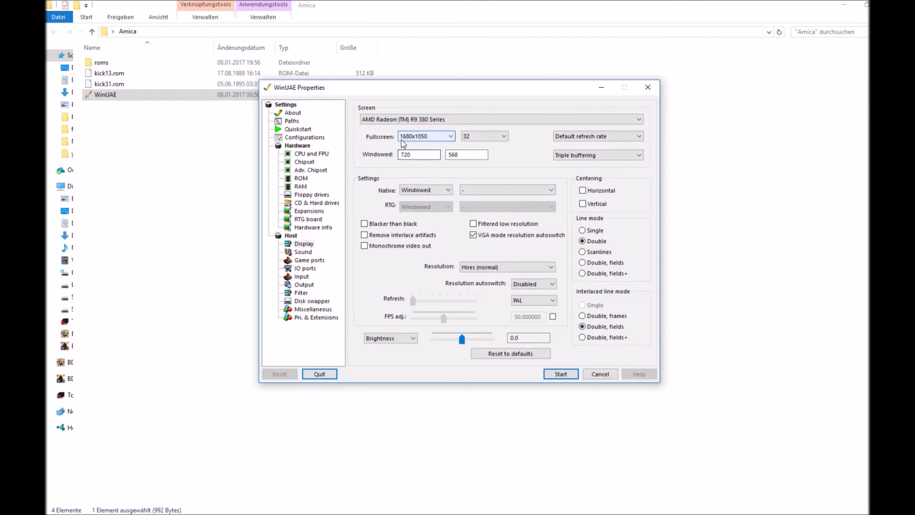
{"action": "left_click", "coordinate": [497, 141]}
{"action": "left_click", "coordinate": [495, 139]}
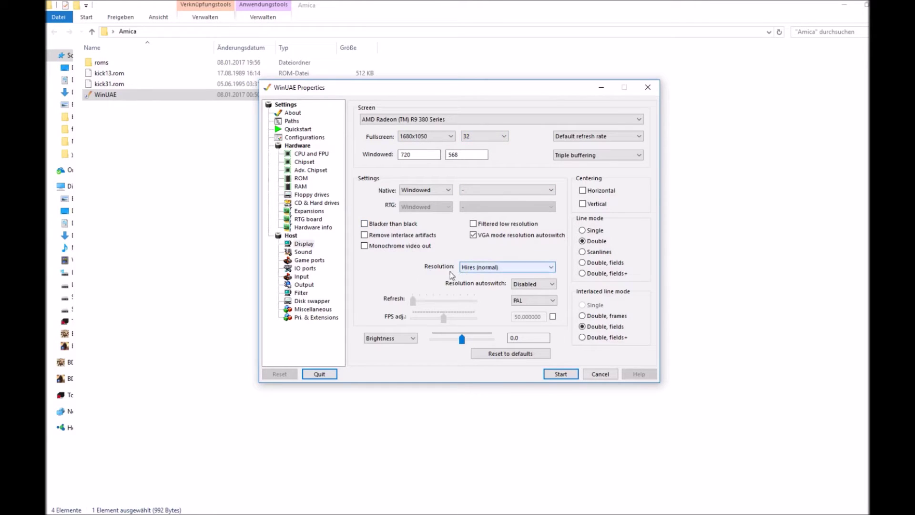
- Set the display Resolution option to SuperHires, keeping resolution autoswitch Disabled and the refresh standard on PAL
{"action": "left_click", "coordinate": [498, 269]}
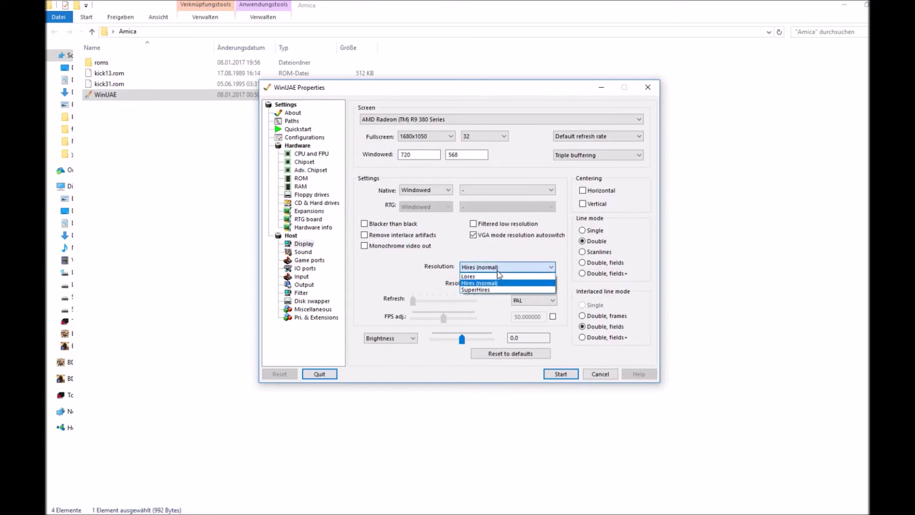
{"action": "left_click", "coordinate": [498, 270]}
{"action": "left_click", "coordinate": [498, 270]}
{"action": "left_click", "coordinate": [497, 289]}
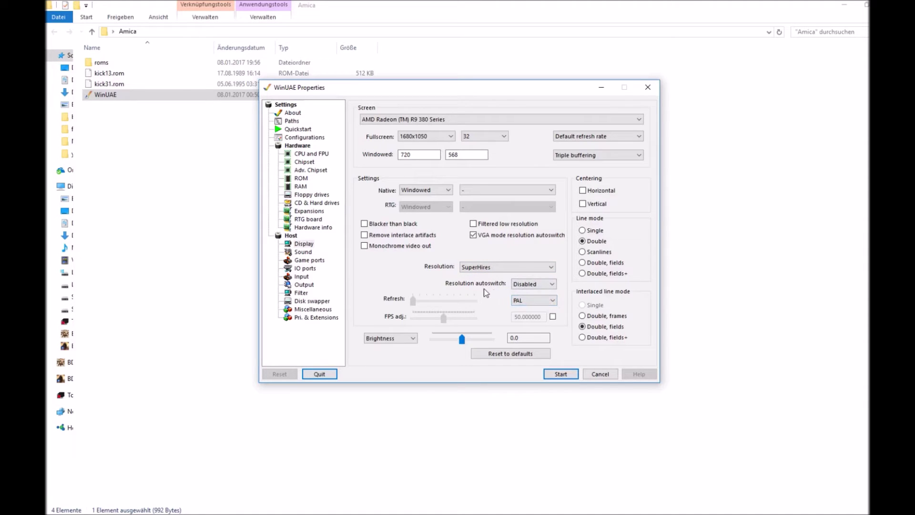
{"action": "left_click", "coordinate": [523, 288]}
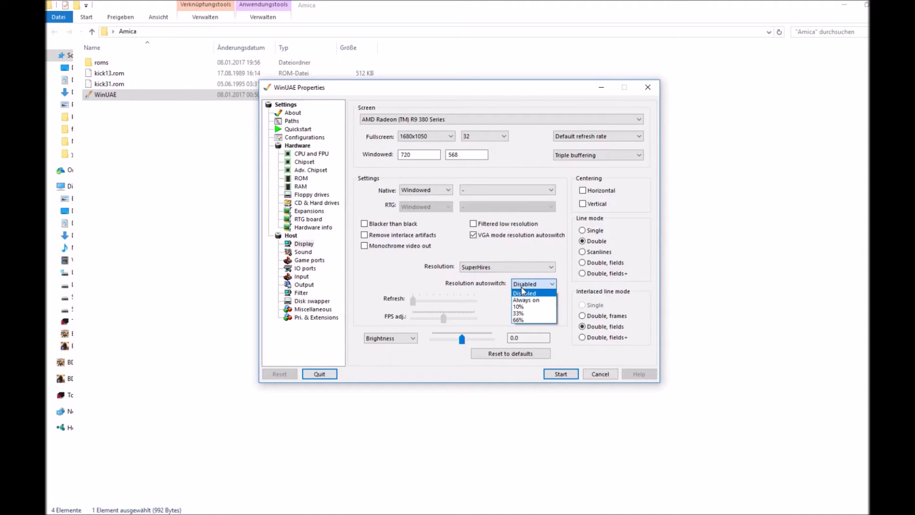
{"action": "left_click", "coordinate": [523, 292]}
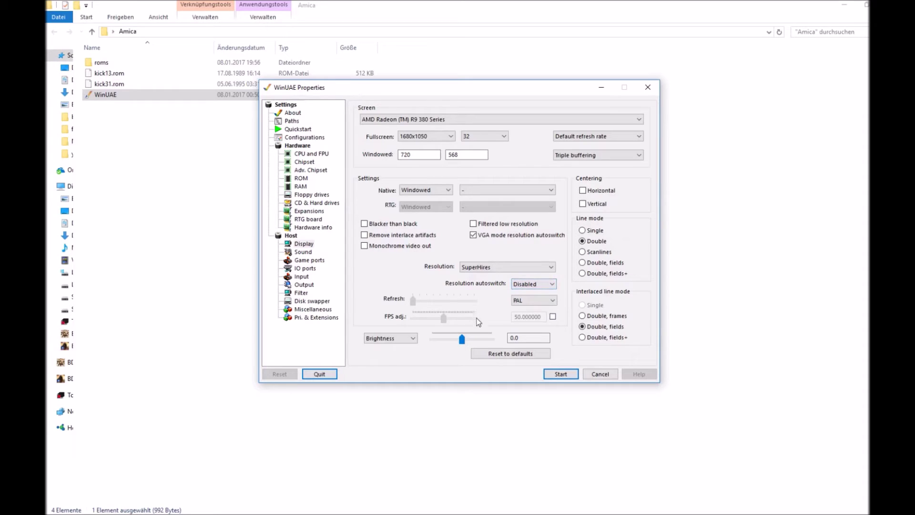
{"action": "left_click", "coordinate": [501, 300]}
{"action": "left_click", "coordinate": [520, 301]}
- Review the Sound settings and the available sound frequencies
{"action": "left_click", "coordinate": [304, 252]}
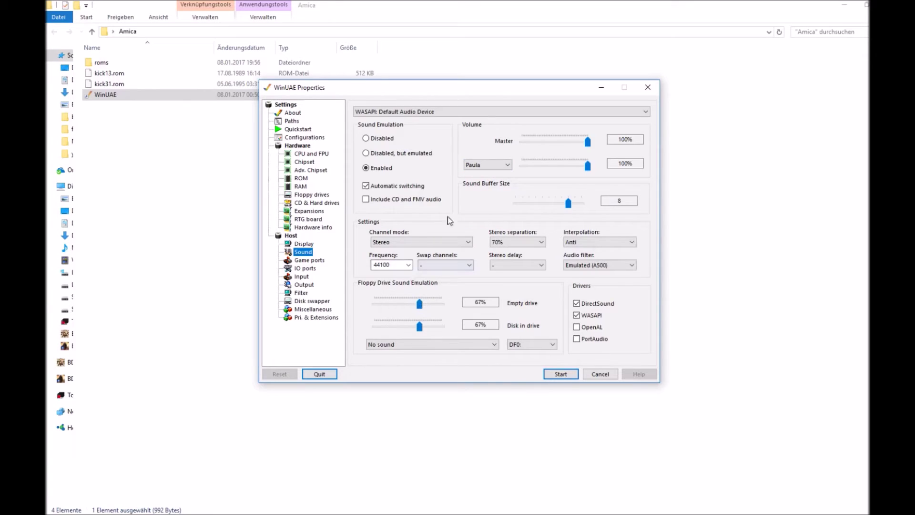
{"action": "left_click", "coordinate": [408, 265]}
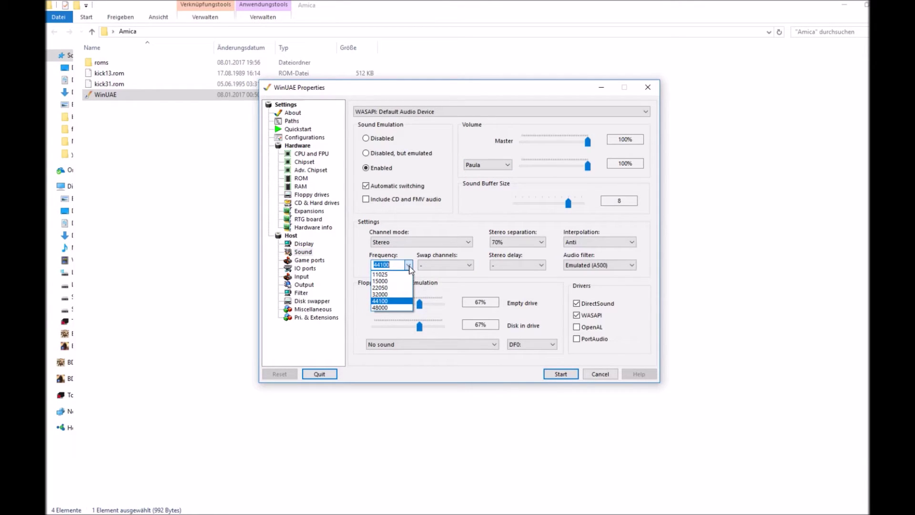
{"action": "left_click", "coordinate": [409, 267]}
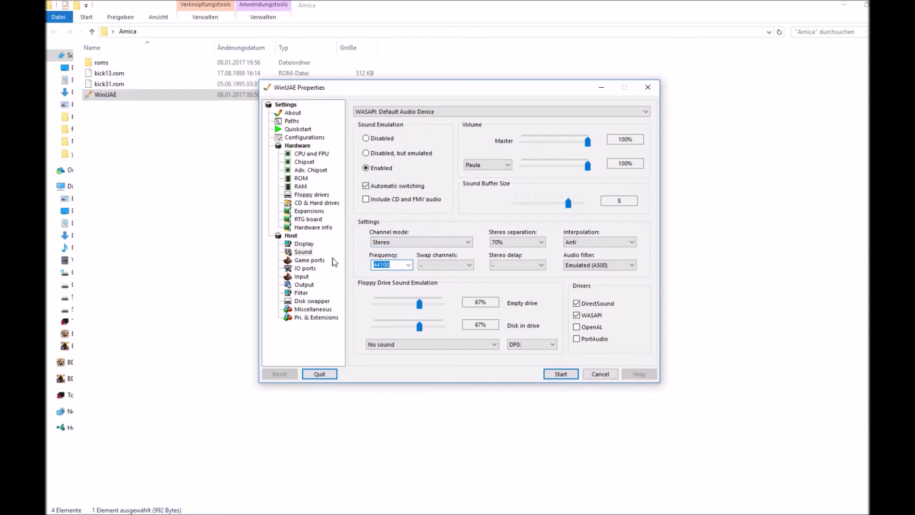
- Open the Game ports settings and show the input devices available for Port 1
{"action": "left_click", "coordinate": [311, 263]}
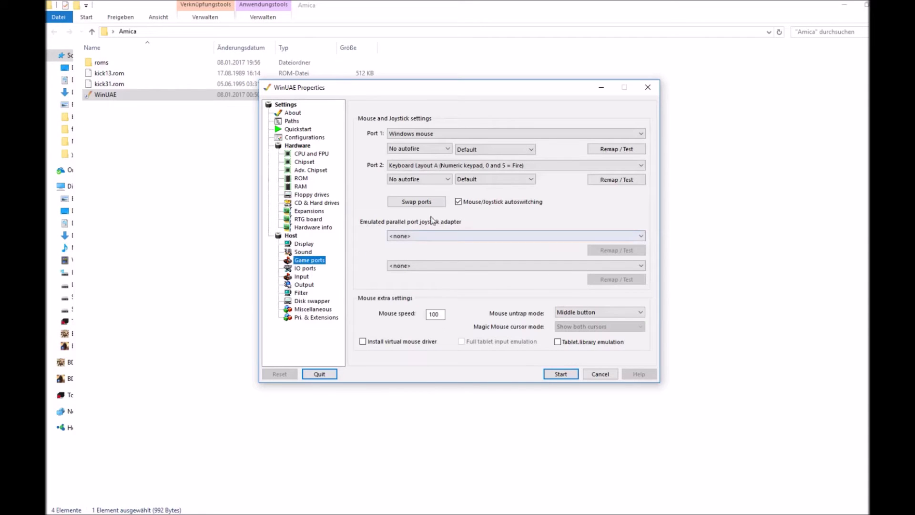
{"action": "left_click", "coordinate": [460, 135]}
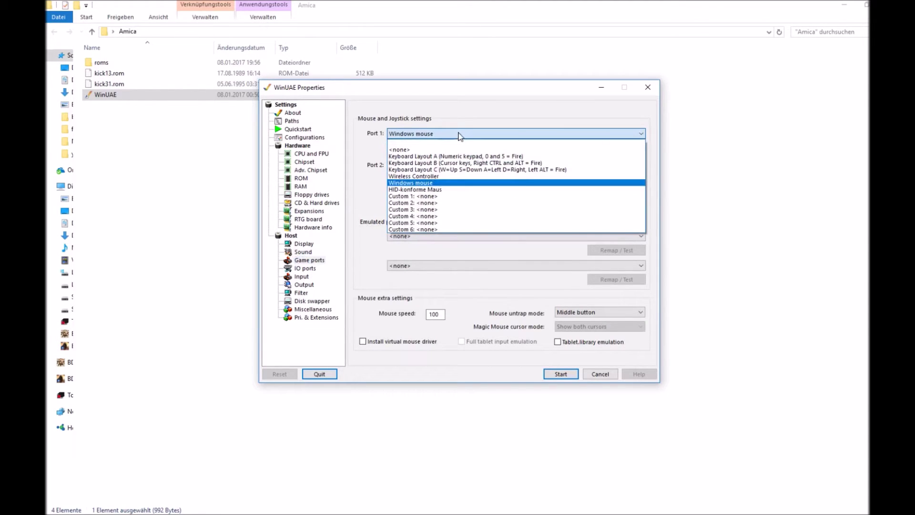